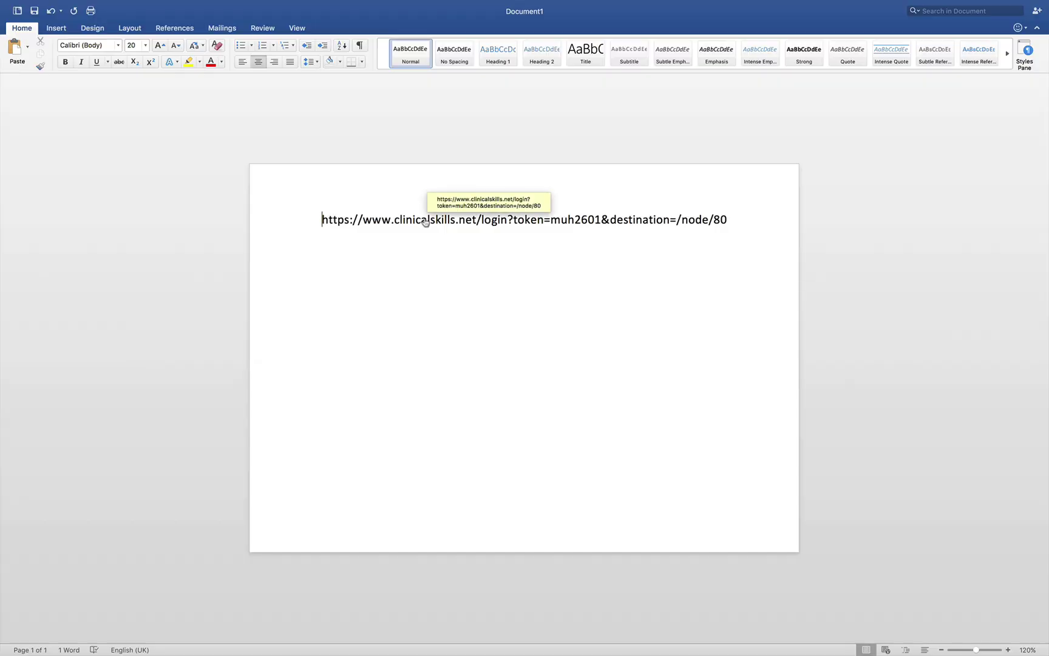
Open the Word login link in a maximised Safari window and scroll through the Pulse oximetry page.
click(426, 221)
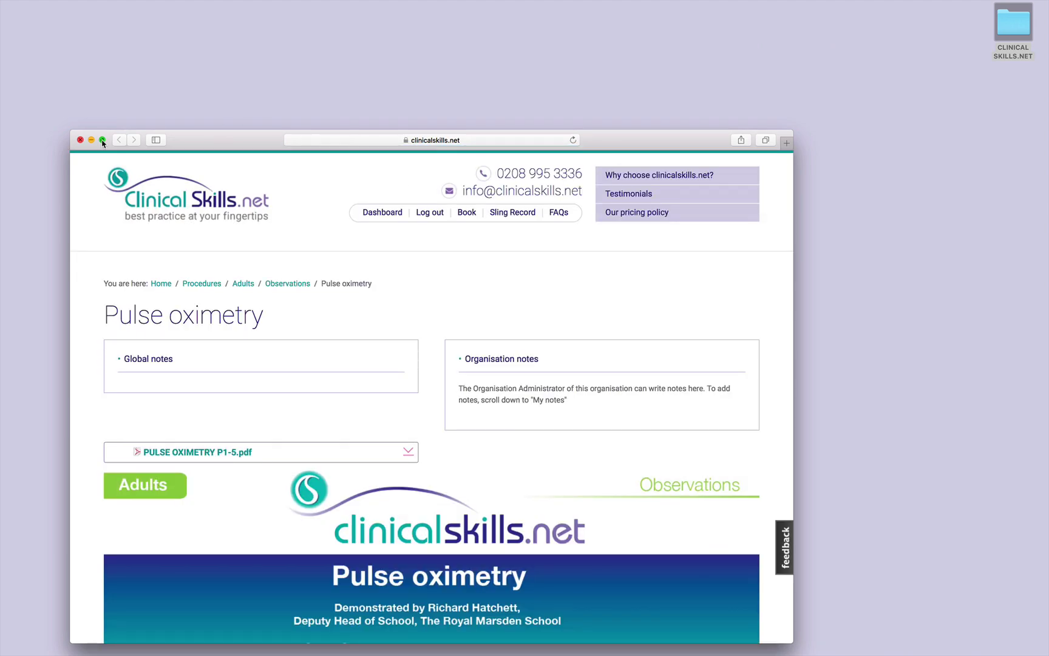
click(102, 140)
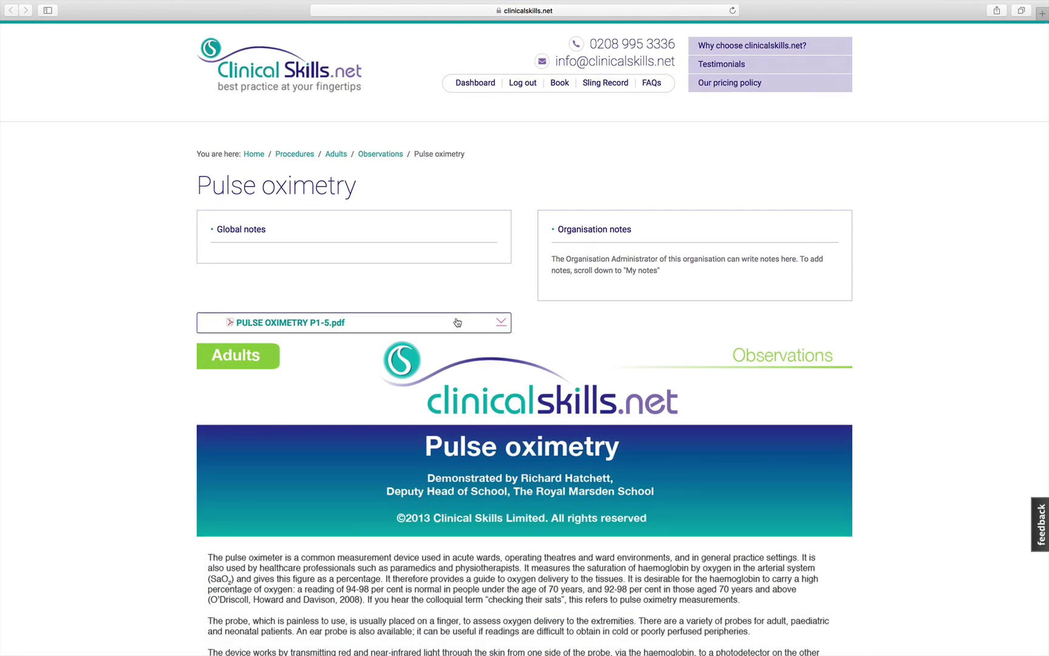
scroll(458, 322, down, 10)
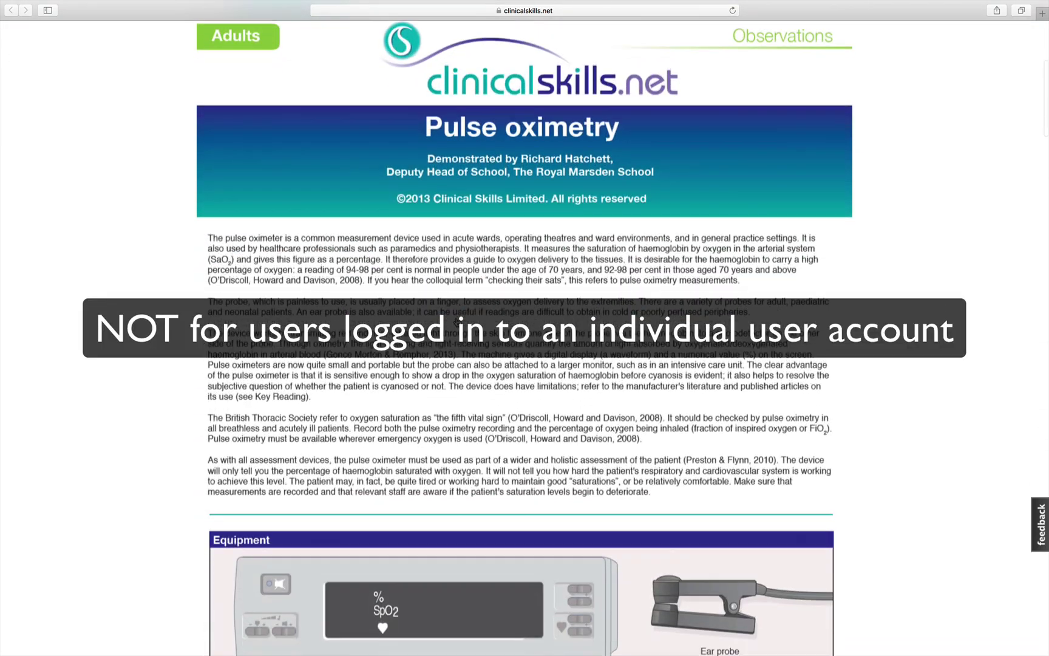
scroll(457, 321, down, 3)
scroll(458, 320, down, 1)
scroll(457, 320, down, 3)
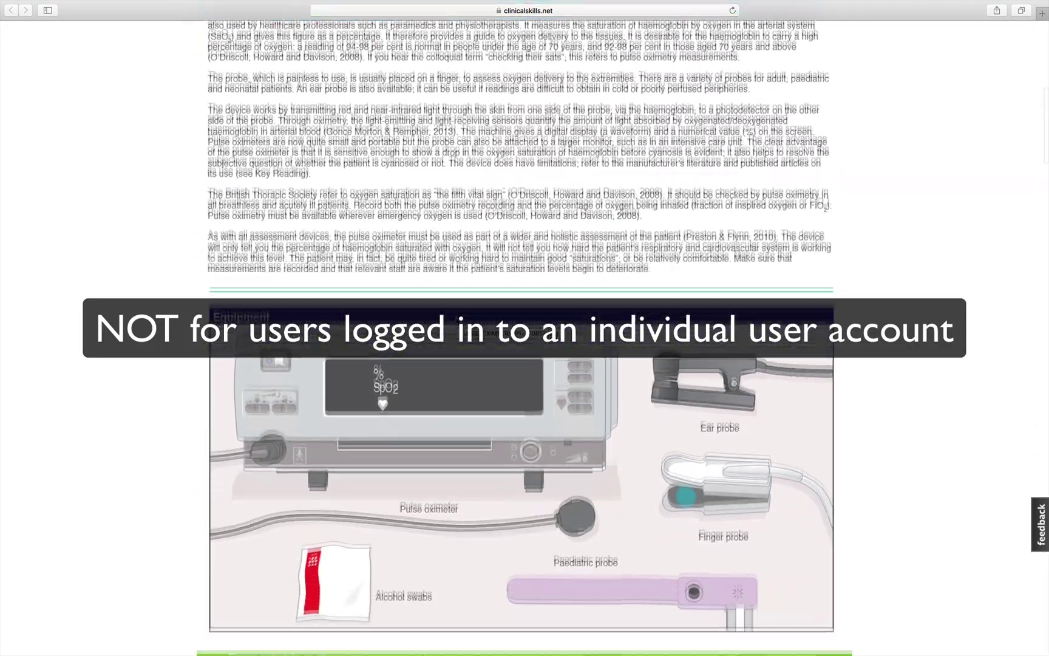
scroll(458, 320, down, 3)
scroll(458, 320, down, 1)
scroll(458, 320, down, 4)
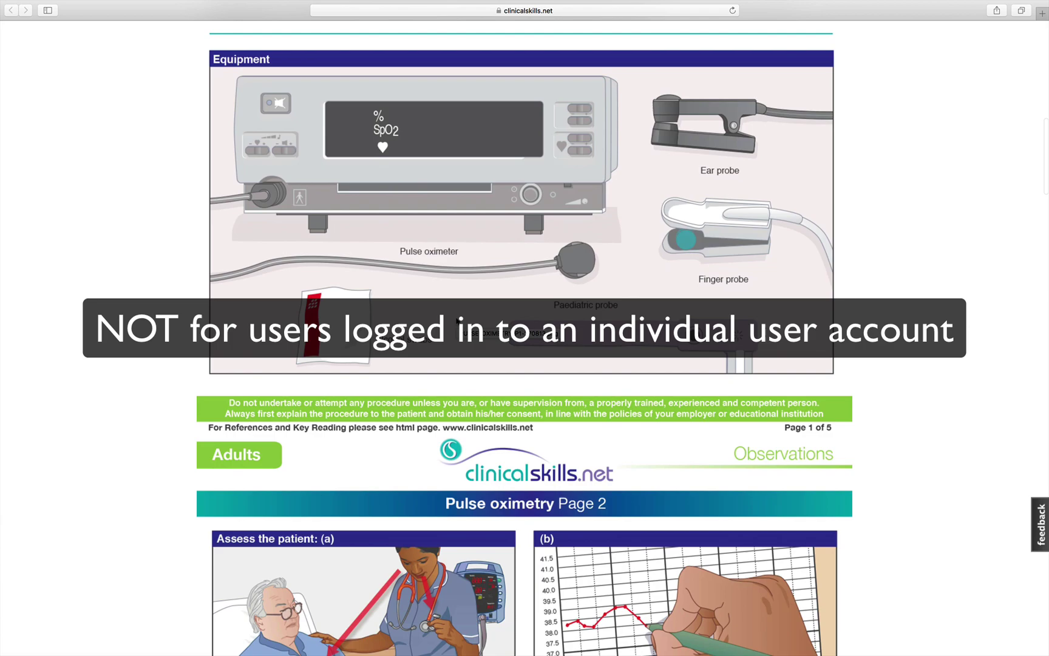
scroll(458, 321, down, 2)
scroll(458, 320, down, 4)
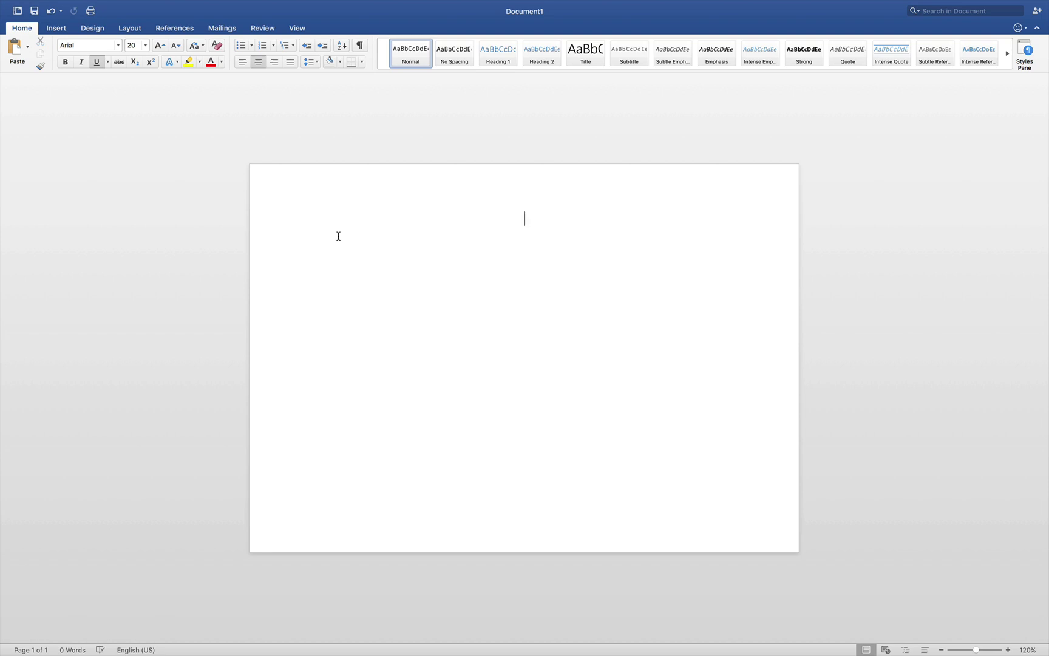
Paste the token URL, then append &destination= and /node/80 to build the login link.
key(super+v)
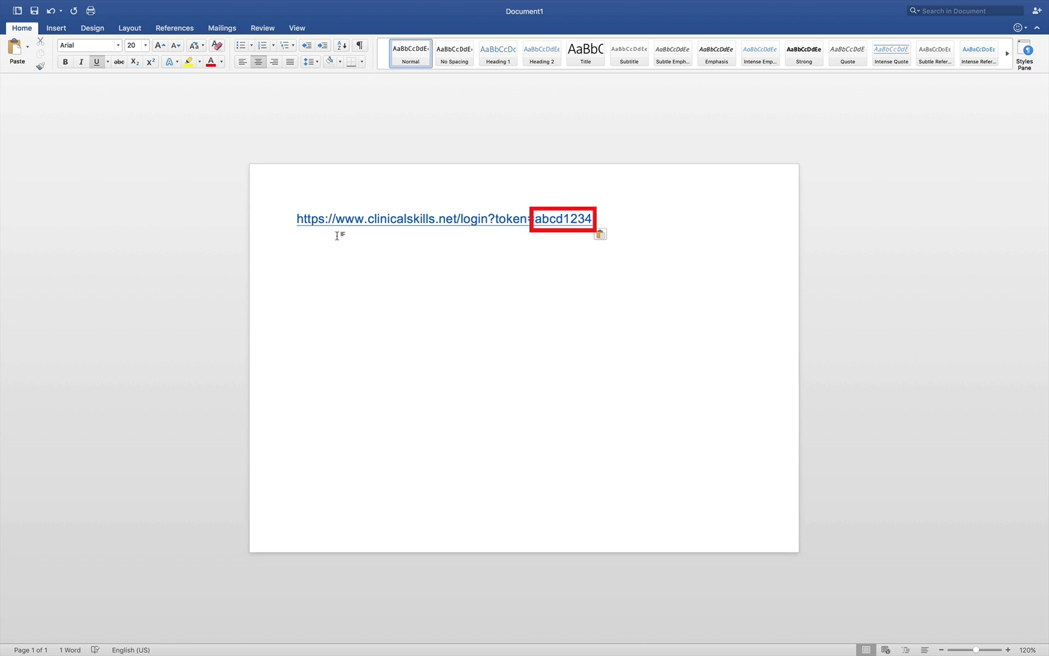
mouse_move(33, 25)
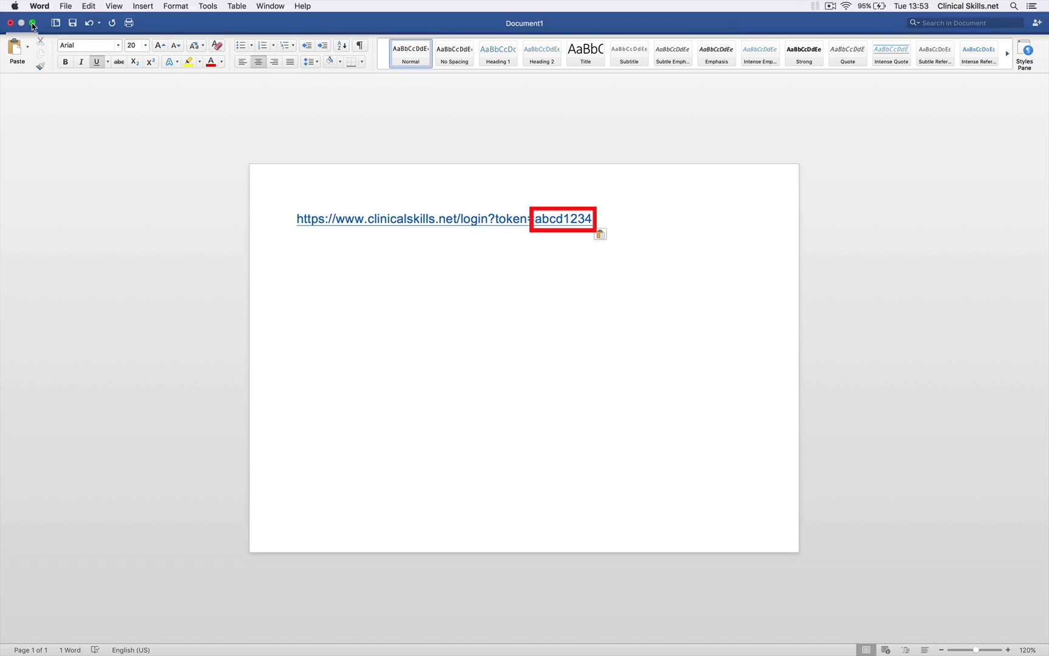
text(&destination=)
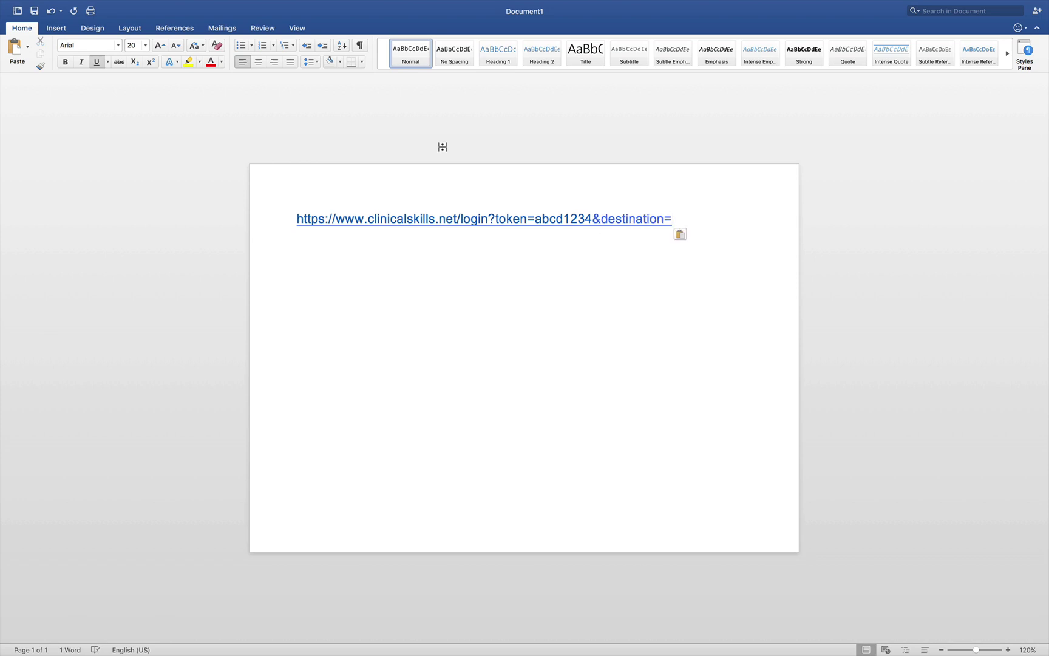
text(/node/80)
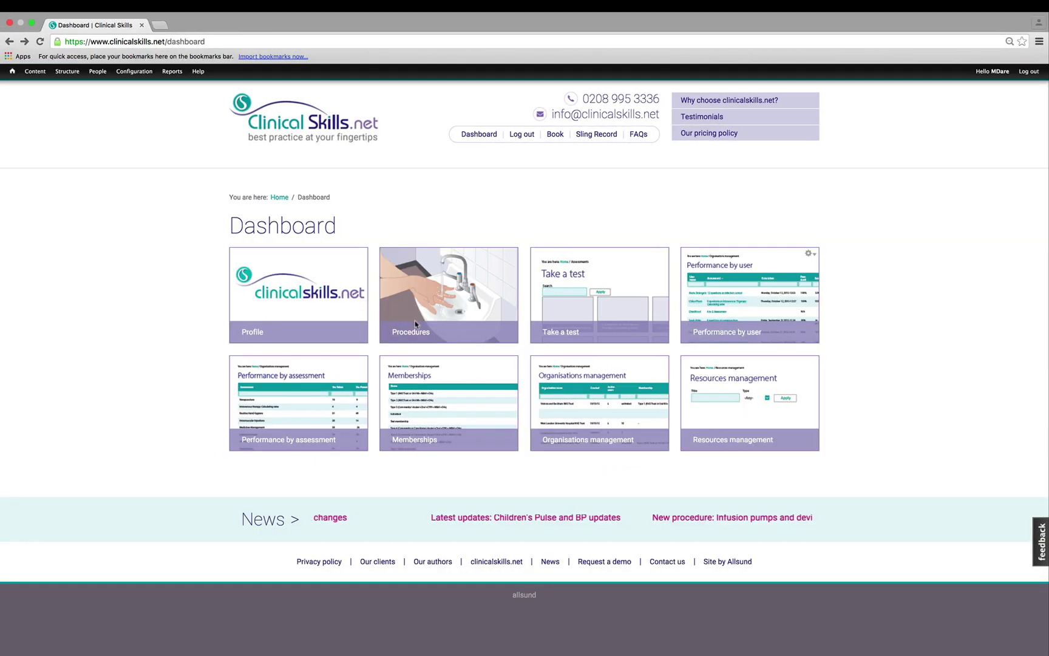
Browse Procedures > Adults > Pulse oximetry and confirm the address ends in /node/80.
click(415, 322)
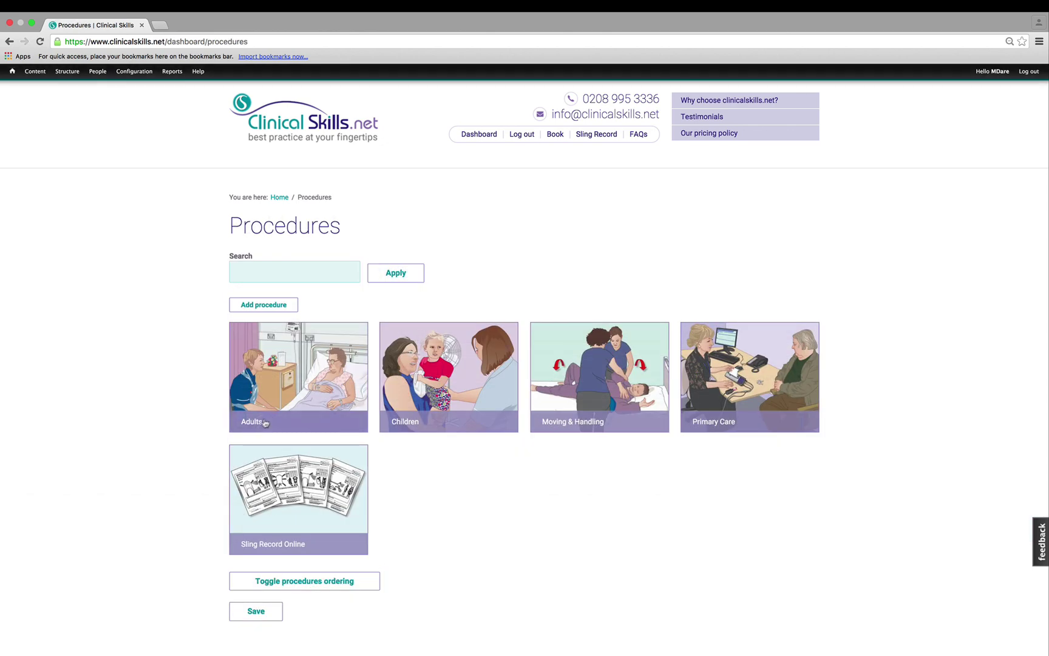
click(262, 423)
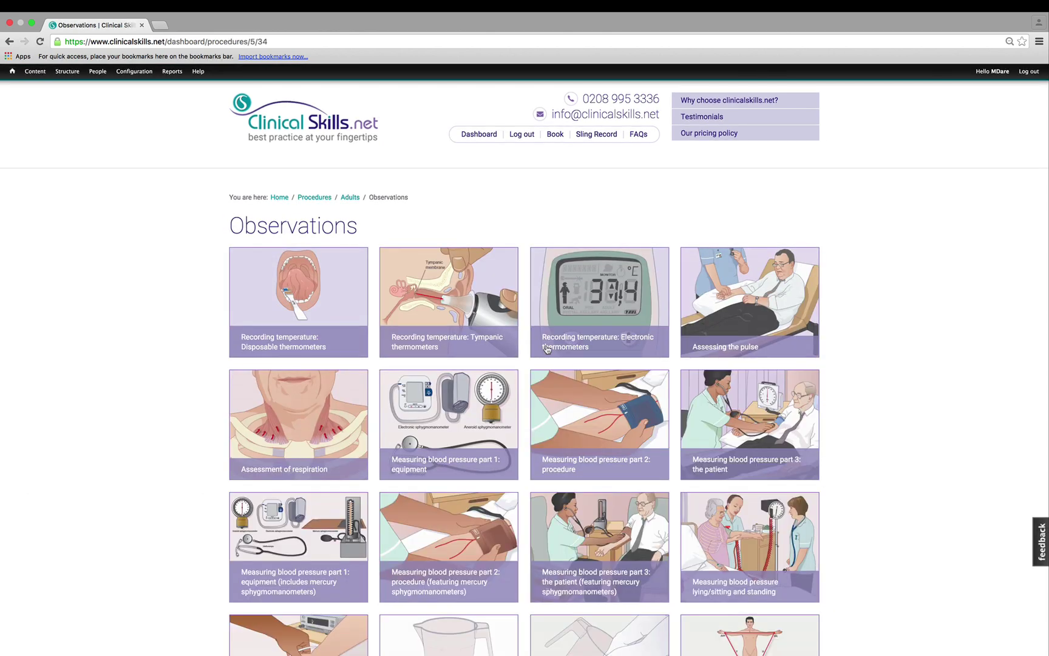
scroll(546, 348, down, 3)
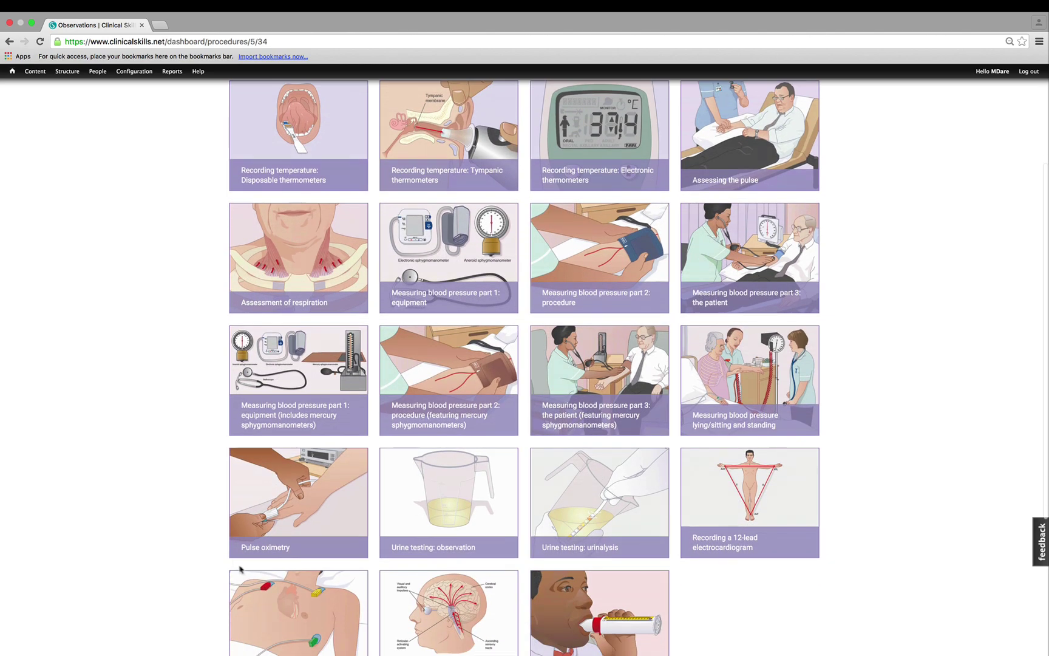
click(263, 558)
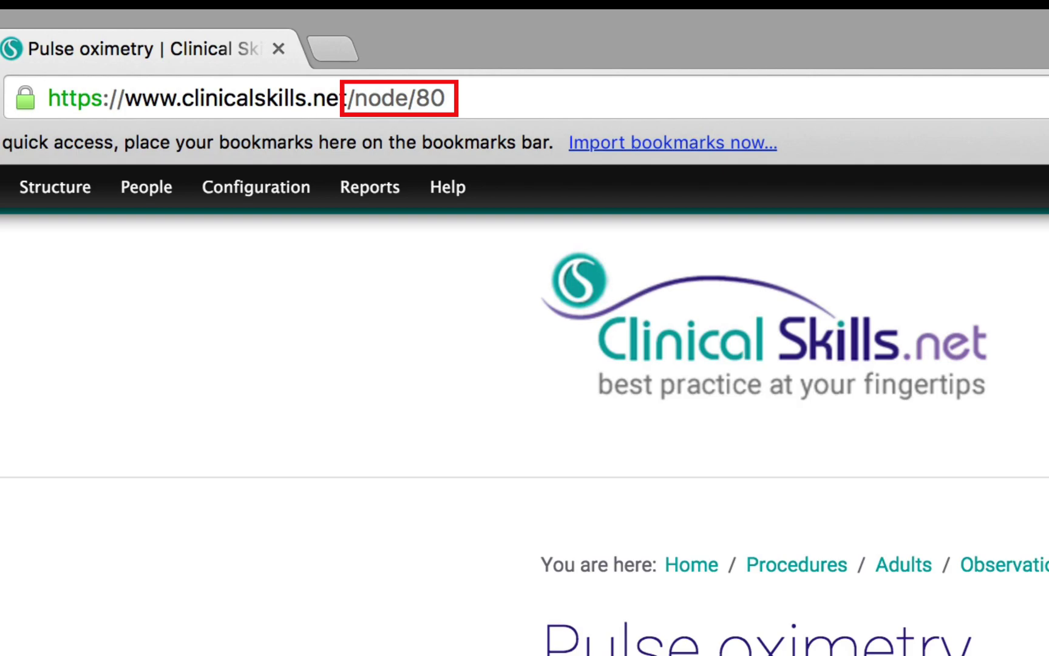
Type /node/80 and &destination= on separate lines, with the token URL pasted above them.
text(/node)
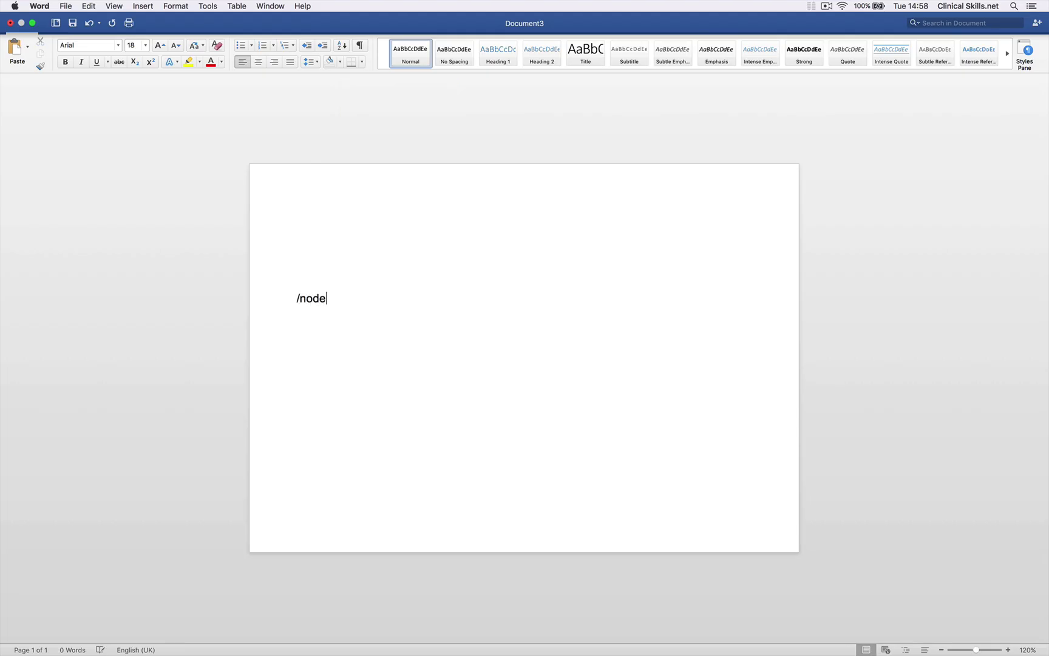
text(/80)
key(Up)
text(&dest)
text(ination)
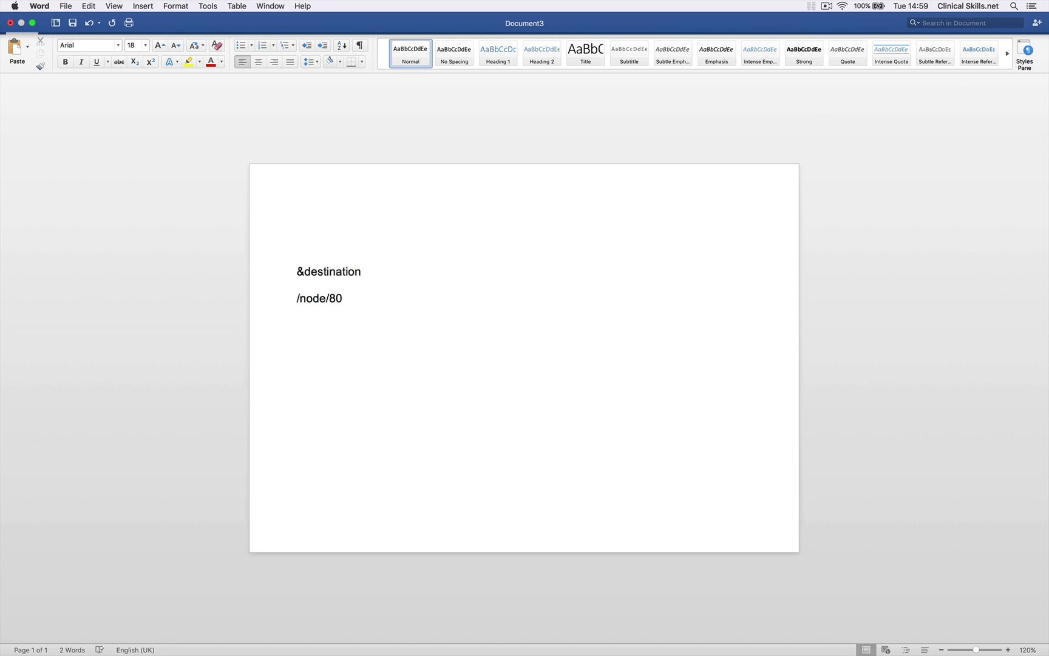
text(=)
click(297, 242)
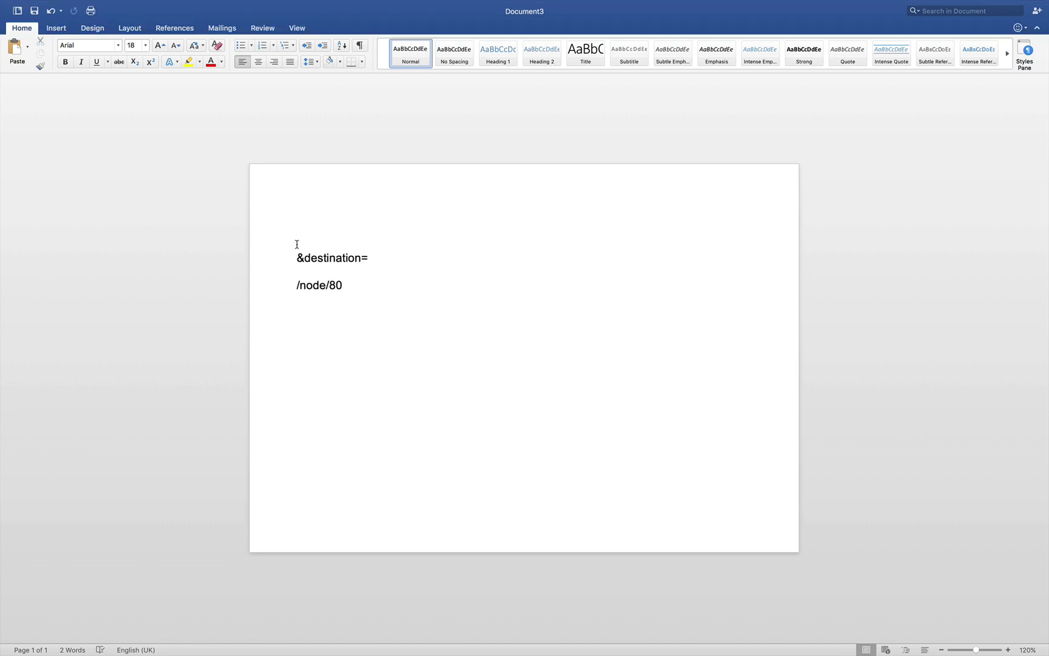
key(super+v)
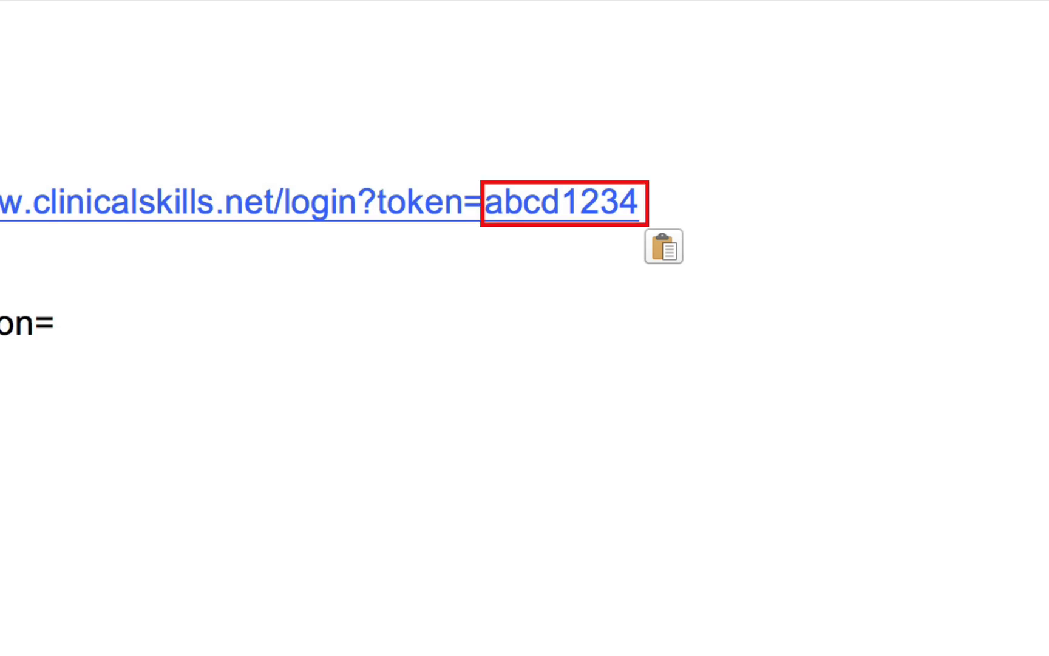
key(Escape)
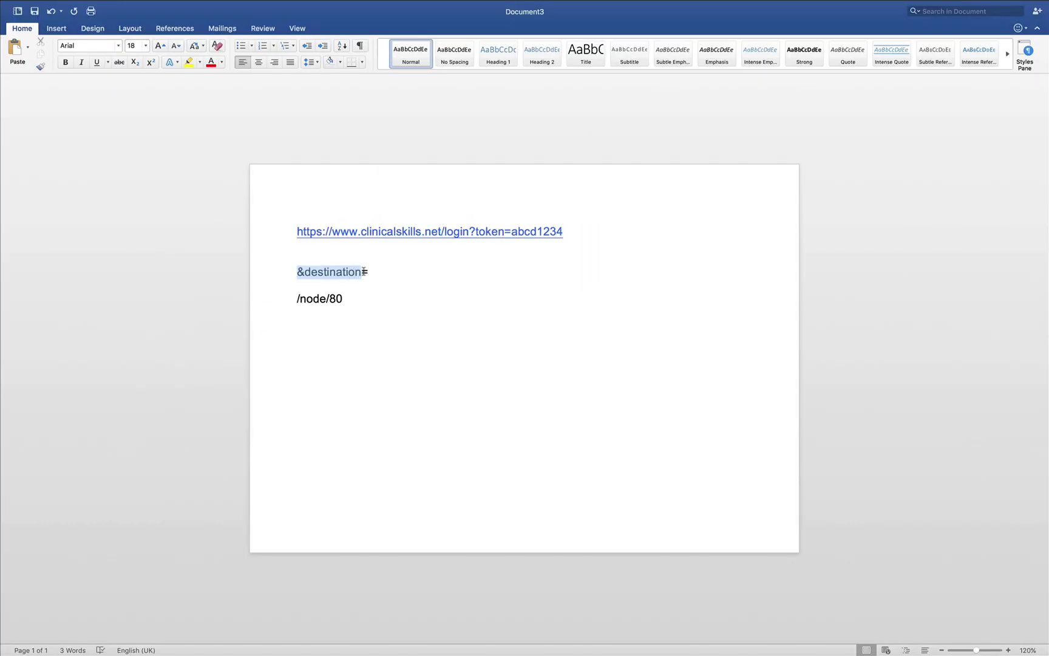
Drag &destination= and /node/80 onto the end of the token URL.
mouse_move(297, 271)
mouse_down()
mouse_move(368, 271)
mouse_move(601, 232)
mouse_up()
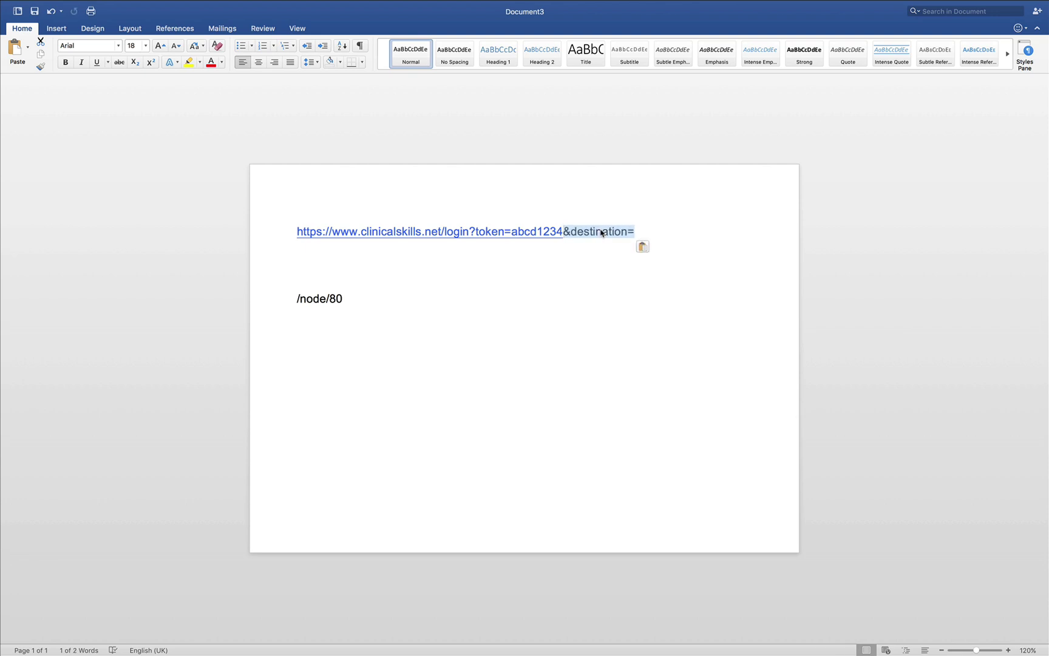
click(297, 299)
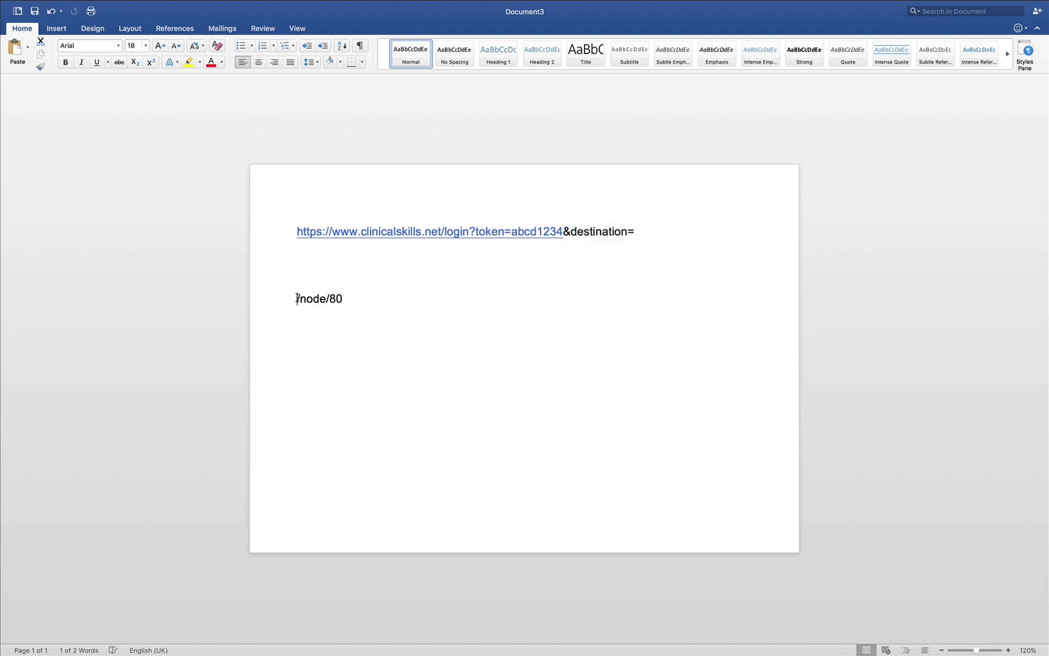
mouse_move(296, 298)
mouse_down()
mouse_move(360, 300)
mouse_move(675, 237)
mouse_up()
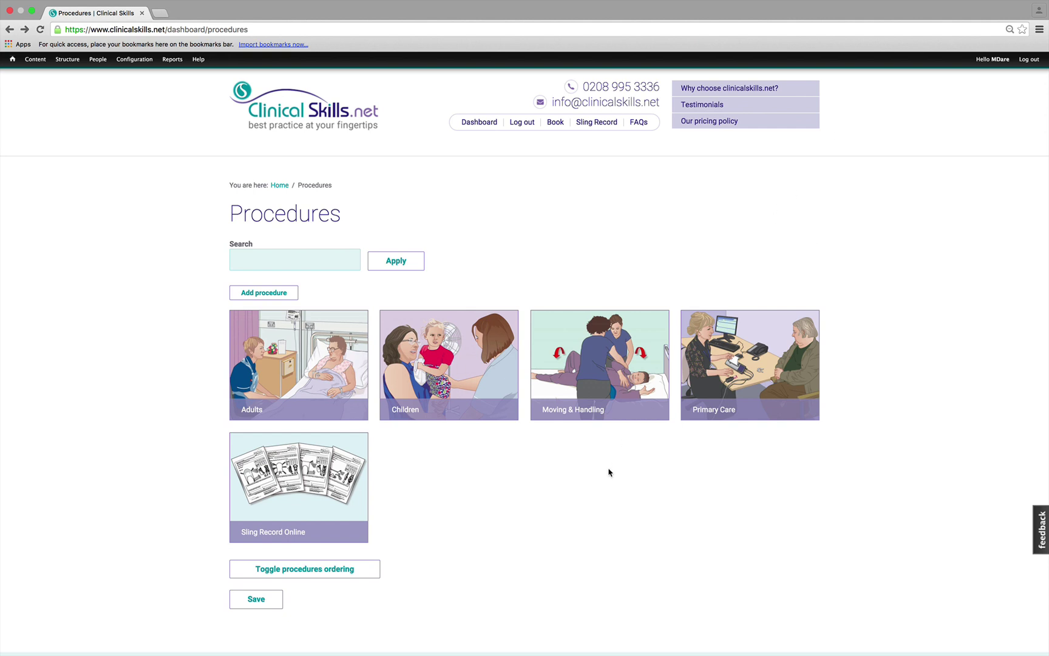
Open the Moving & Handling tile, landing on Part 2: Weight-bearing activities and transfer.
click(576, 411)
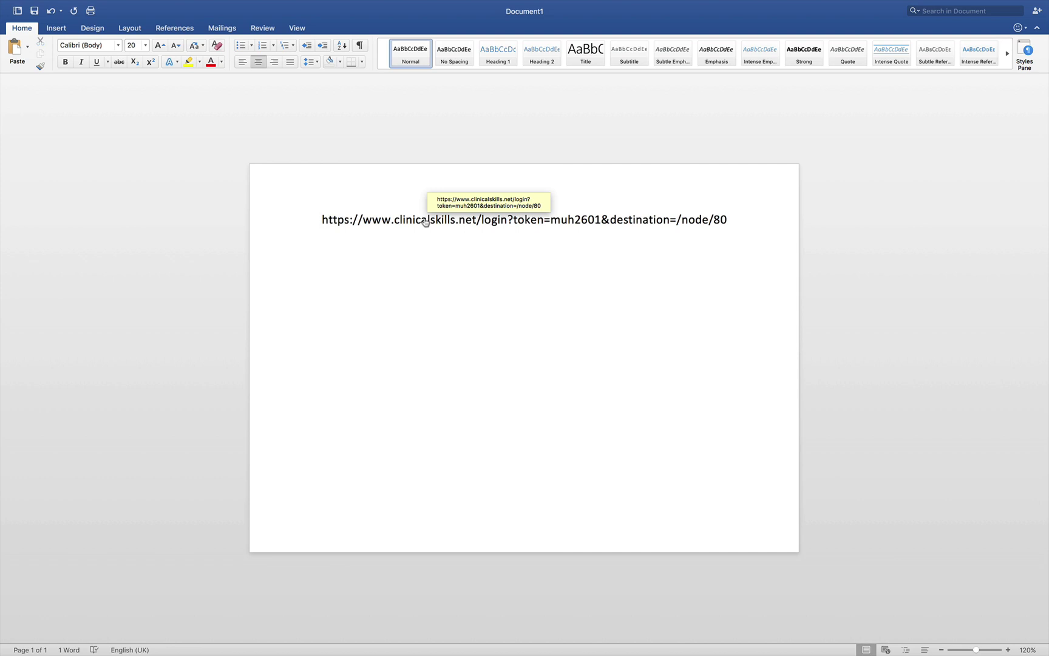
Open the finished Word link in a maximised Safari and scroll down to the equipment section.
click(425, 223)
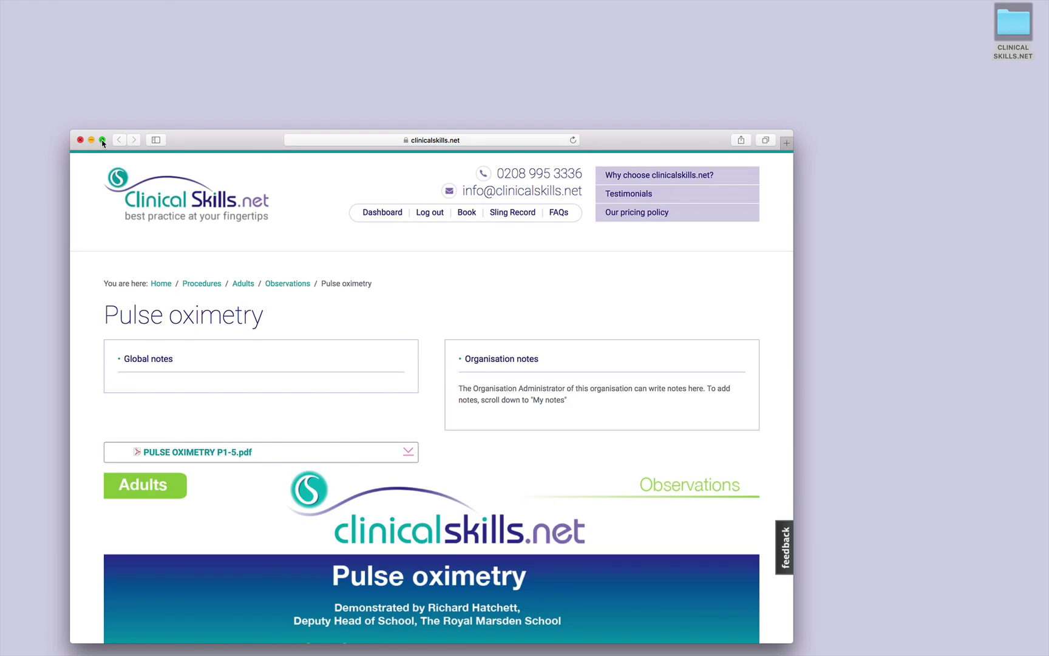
click(102, 139)
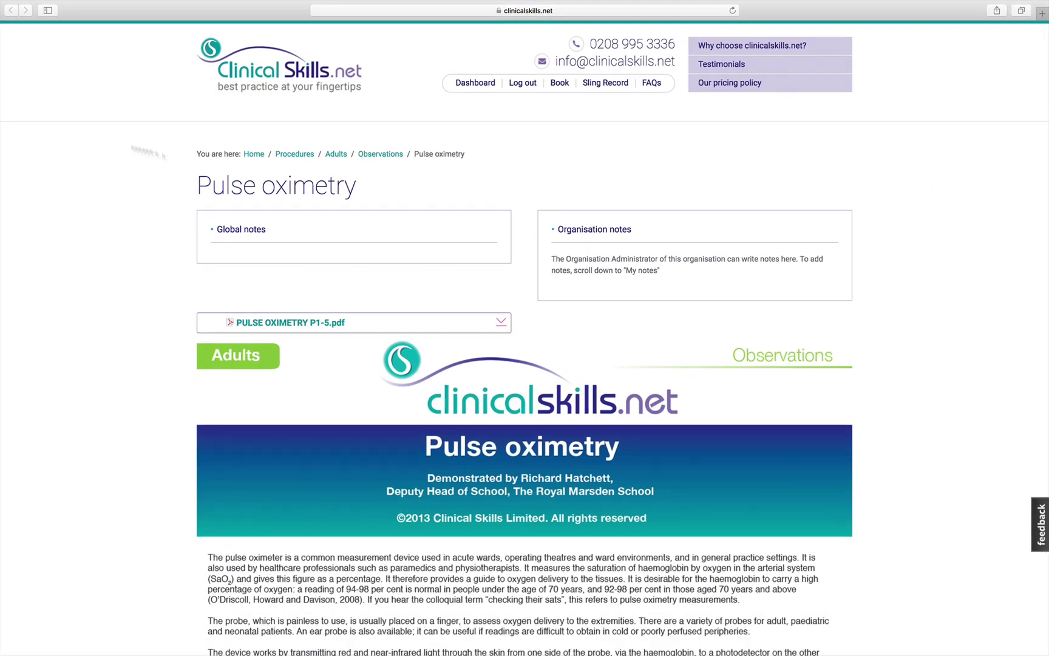
scroll(458, 323, down, 10)
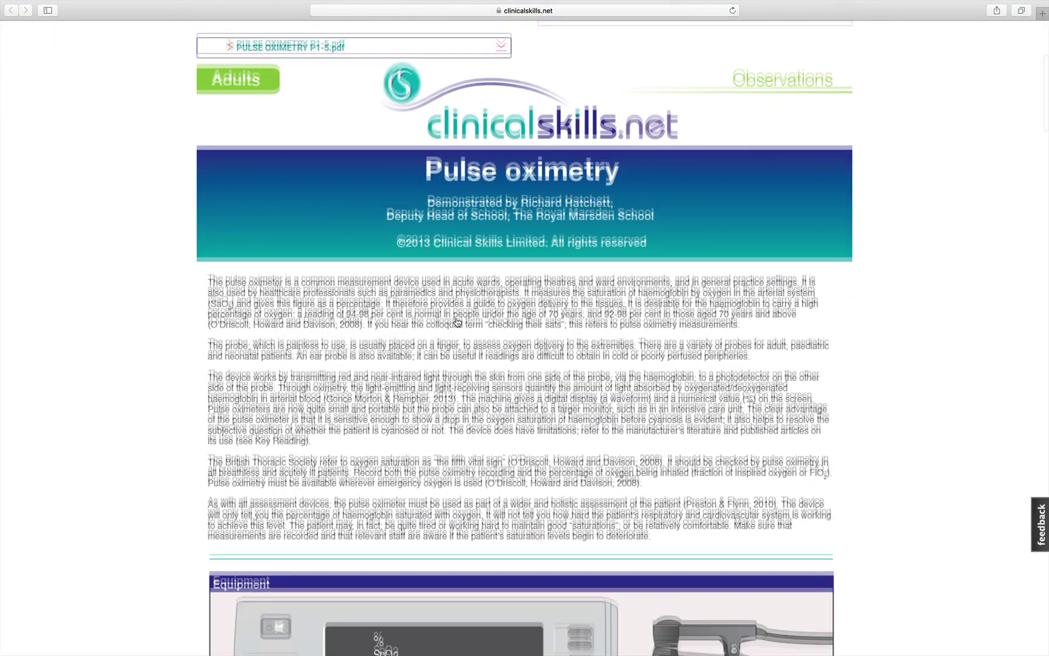
scroll(458, 321, down, 3)
scroll(458, 320, down, 3)
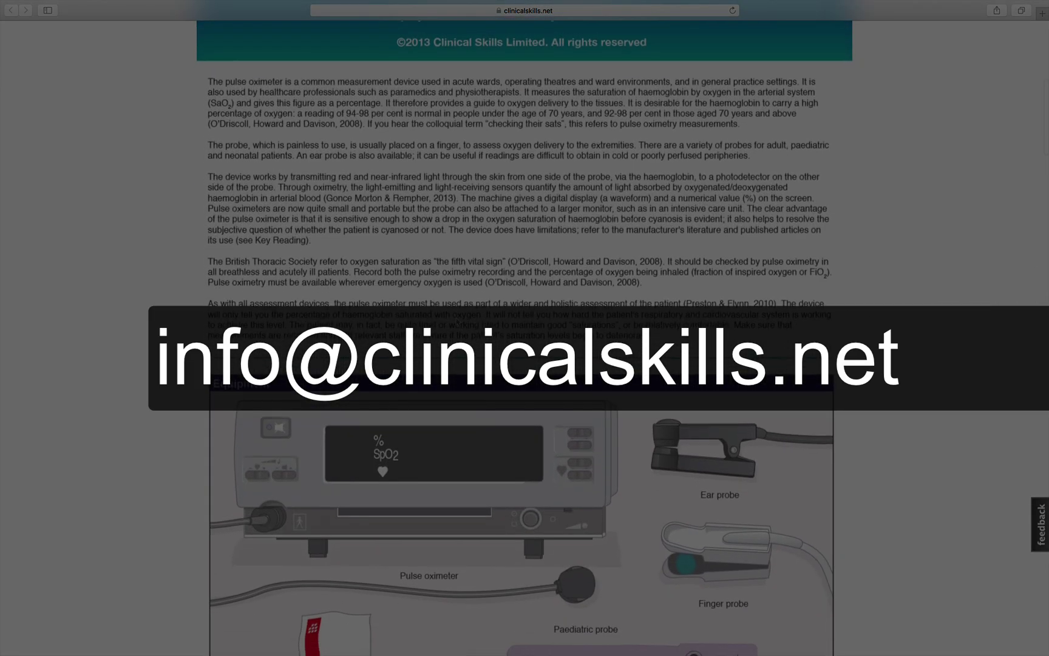
scroll(458, 320, down, 3)
scroll(457, 321, down, 2)
scroll(458, 320, down, 3)
scroll(458, 320, down, 3)
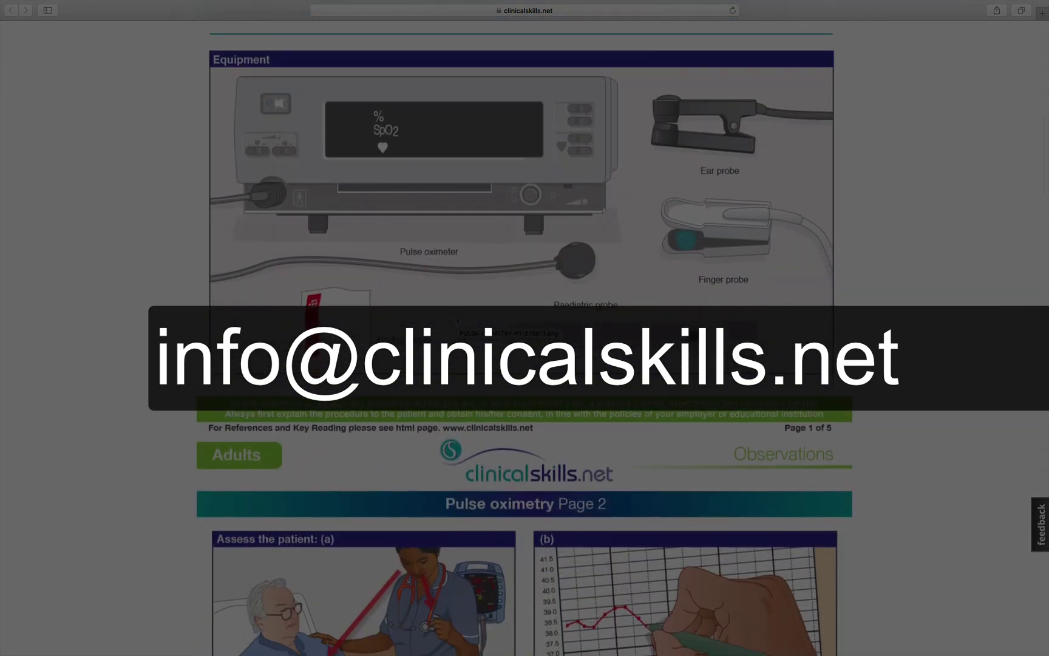